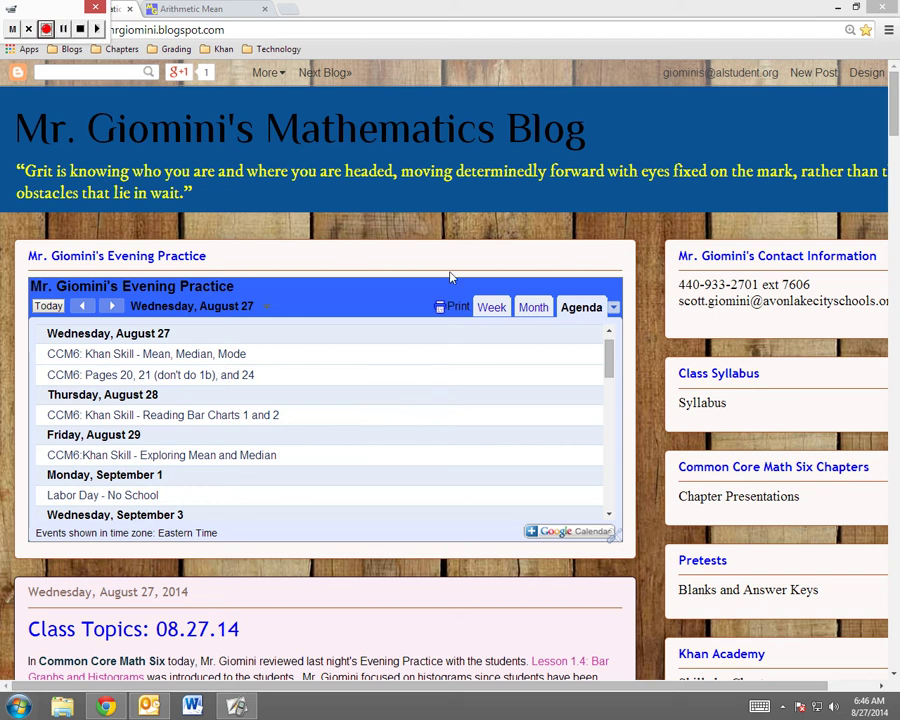
Step: Open the Khan skill "Mean, median, and mode" linked under today's Evening Practice in the blog post
{"action": "left_click_drag", "start_coordinate": [897, 107], "coordinate": [895, 177]}
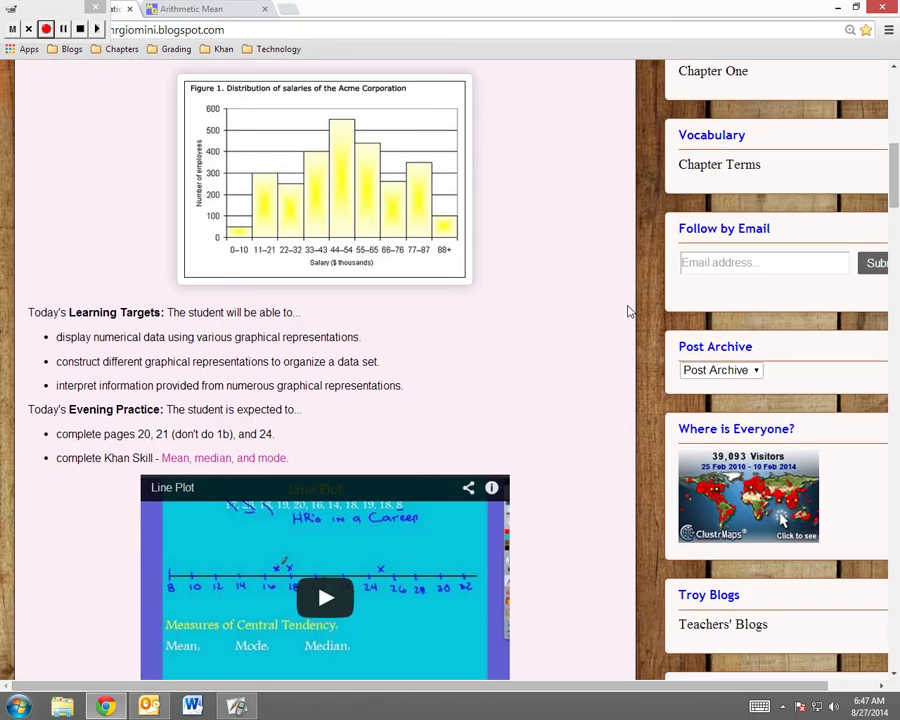
{"action": "left_click", "coordinate": [213, 462]}
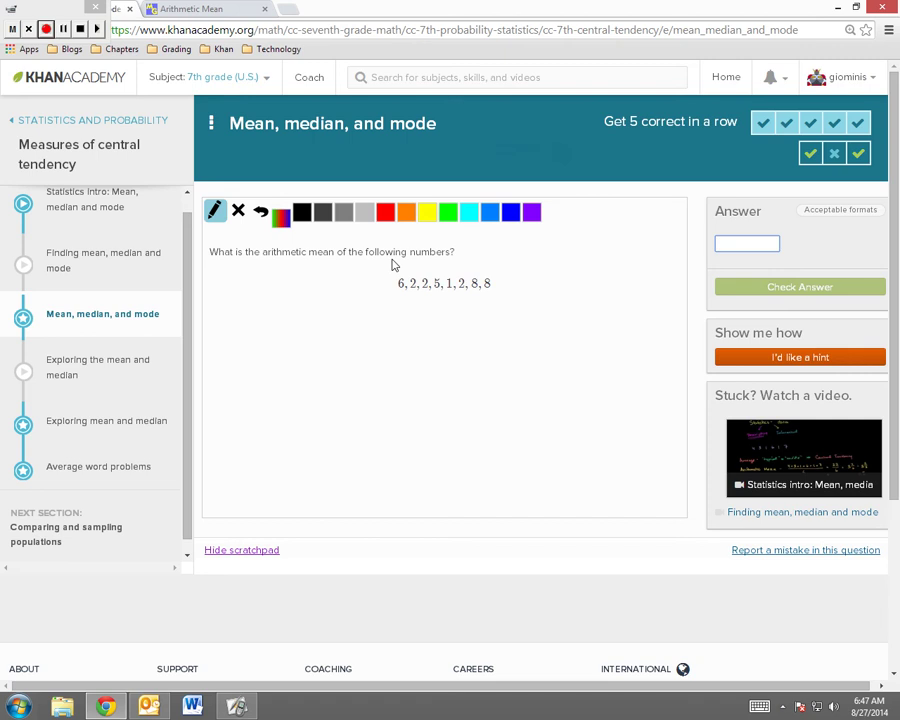
Step: In red, underline "arithmetic mean" and work out the column addition 18 + 16 = 34, circling the repeated 2s and the sum
{"action": "left_click", "coordinate": [387, 218]}
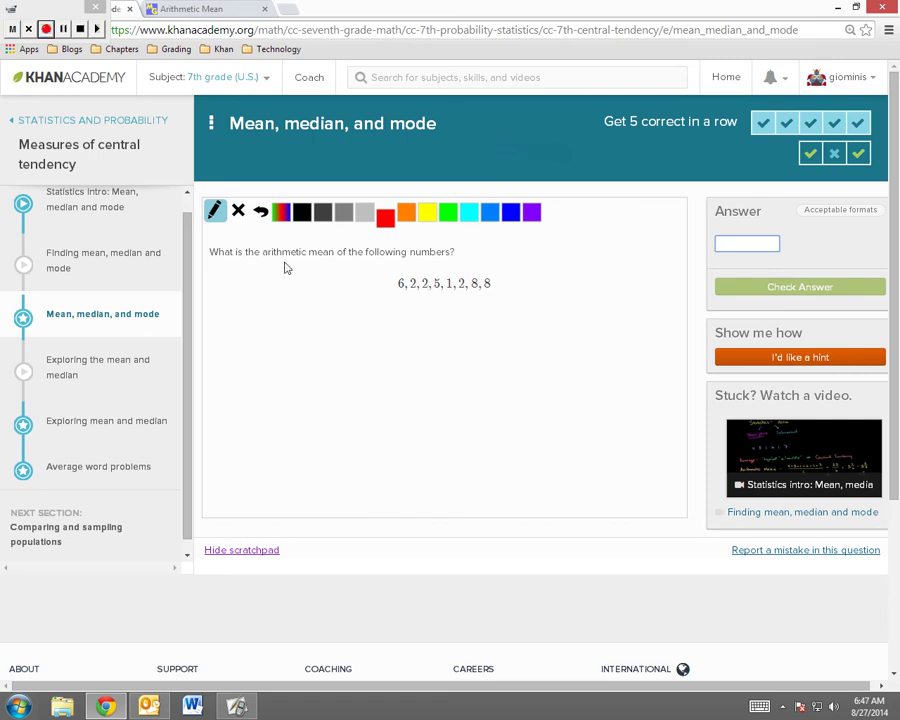
{"action": "left_click_drag", "start_coordinate": [265, 259], "coordinate": [332, 260]}
{"action": "mouse_move", "coordinate": [419, 309]}
{"action": "left_mouse_down"}
{"action": "mouse_move", "coordinate": [420, 330]}
{"action": "mouse_move", "coordinate": [436, 310]}
{"action": "left_mouse_up"}
{"action": "mouse_move", "coordinate": [446, 340]}
{"action": "left_mouse_down"}
{"action": "mouse_move", "coordinate": [443, 360]}
{"action": "mouse_move", "coordinate": [424, 348]}
{"action": "mouse_move", "coordinate": [464, 361]}
{"action": "mouse_move", "coordinate": [460, 390]}
{"action": "left_mouse_up"}
{"action": "left_click_drag", "start_coordinate": [405, 305], "coordinate": [406, 312]}
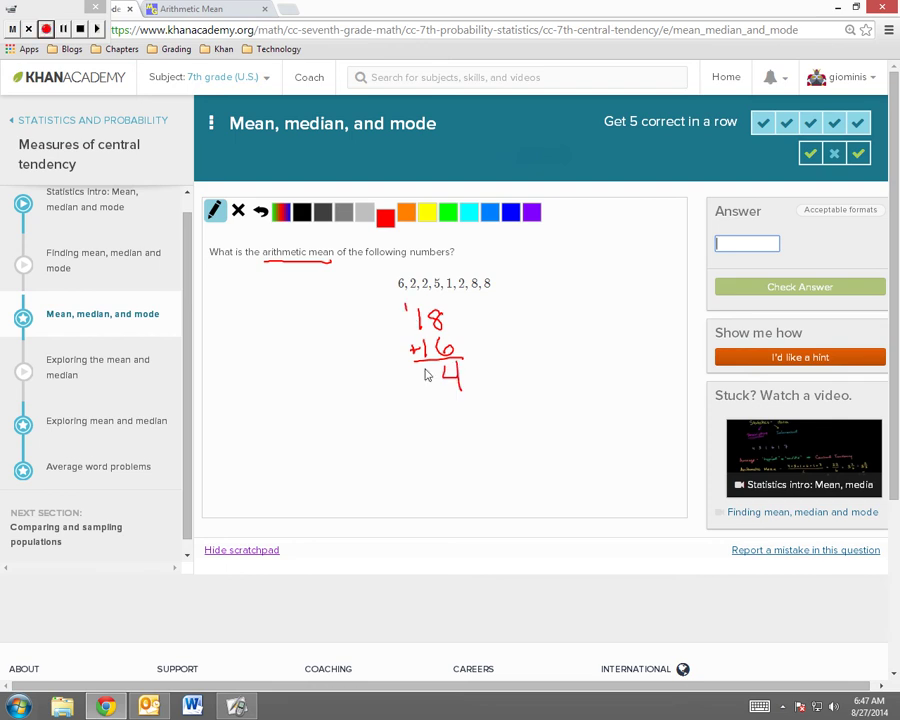
{"action": "mouse_move", "coordinate": [417, 366]}
{"action": "left_mouse_down"}
{"action": "mouse_move", "coordinate": [432, 376]}
{"action": "mouse_move", "coordinate": [416, 388]}
{"action": "left_mouse_up"}
{"action": "mouse_move", "coordinate": [428, 273]}
{"action": "left_mouse_down"}
{"action": "mouse_move", "coordinate": [411, 291]}
{"action": "mouse_move", "coordinate": [427, 283]}
{"action": "left_mouse_up"}
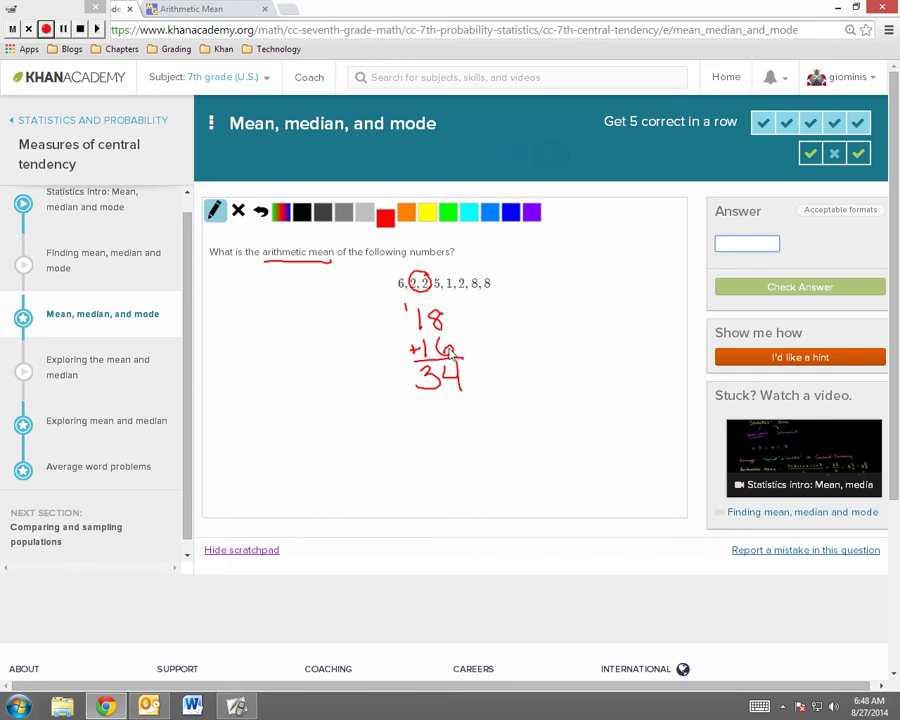
{"action": "mouse_move", "coordinate": [428, 361]}
{"action": "left_mouse_down"}
{"action": "mouse_move", "coordinate": [422, 396]}
{"action": "mouse_move", "coordinate": [455, 403]}
{"action": "mouse_move", "coordinate": [463, 364]}
{"action": "left_mouse_up"}
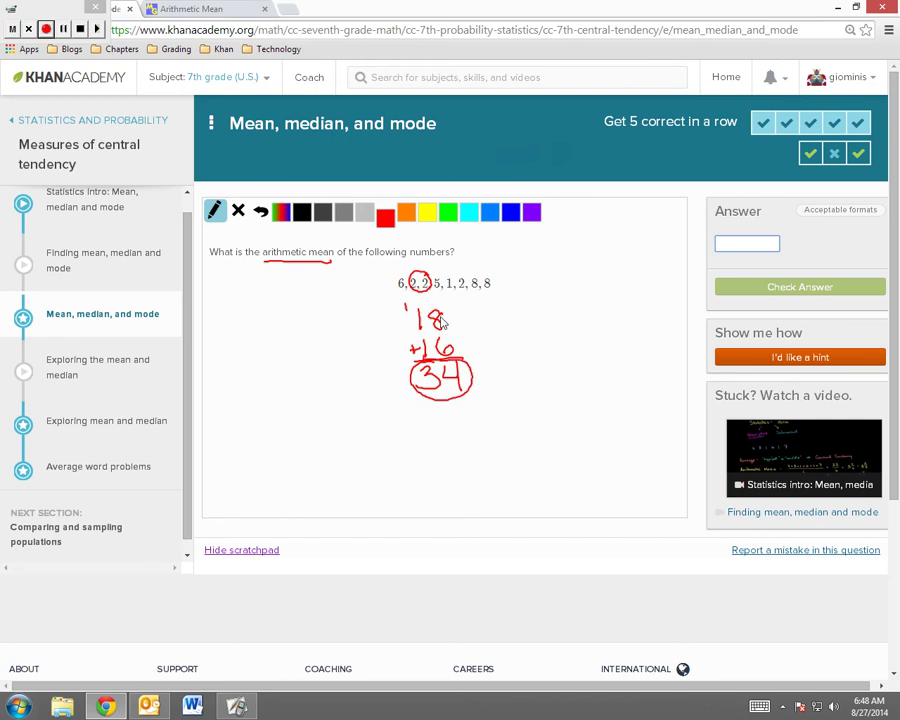
Step: Write the sum's division by 8 beside it, also as the fraction 34/8, and enter 34/8 as the answer
{"action": "left_click", "coordinate": [491, 366]}
{"action": "left_click_drag", "start_coordinate": [485, 380], "coordinate": [497, 380]}
{"action": "mouse_move", "coordinate": [522, 364]}
{"action": "left_mouse_down"}
{"action": "mouse_move", "coordinate": [530, 388]}
{"action": "mouse_move", "coordinate": [521, 371]}
{"action": "left_mouse_up"}
{"action": "mouse_move", "coordinate": [568, 327]}
{"action": "left_mouse_down"}
{"action": "mouse_move", "coordinate": [569, 348]}
{"action": "mouse_move", "coordinate": [601, 340]}
{"action": "mouse_move", "coordinate": [592, 386]}
{"action": "mouse_move", "coordinate": [594, 365]}
{"action": "left_mouse_up"}
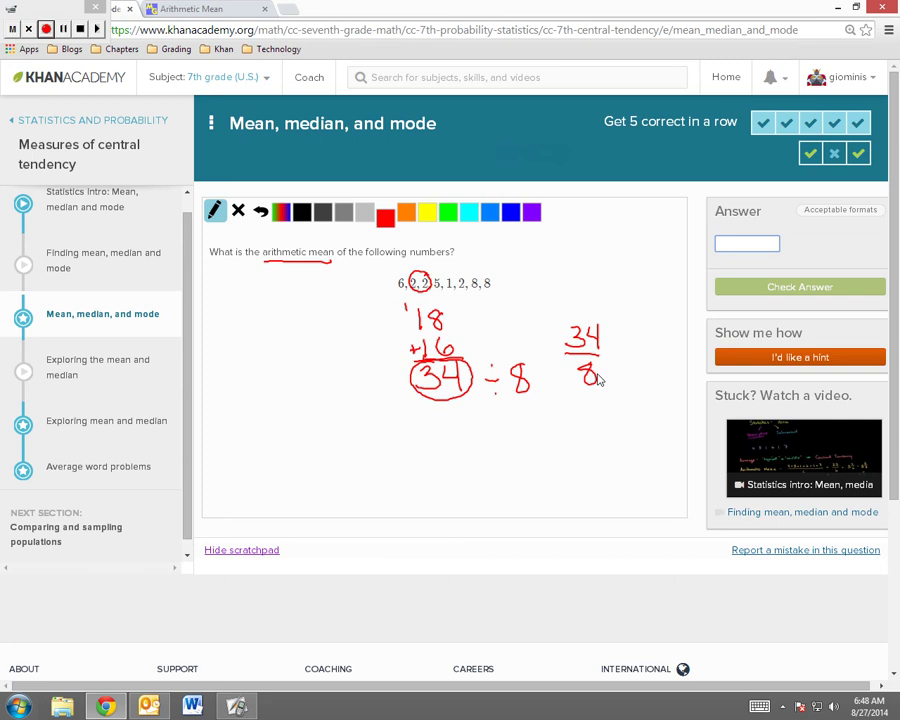
{"action": "type", "text": "34/8"}
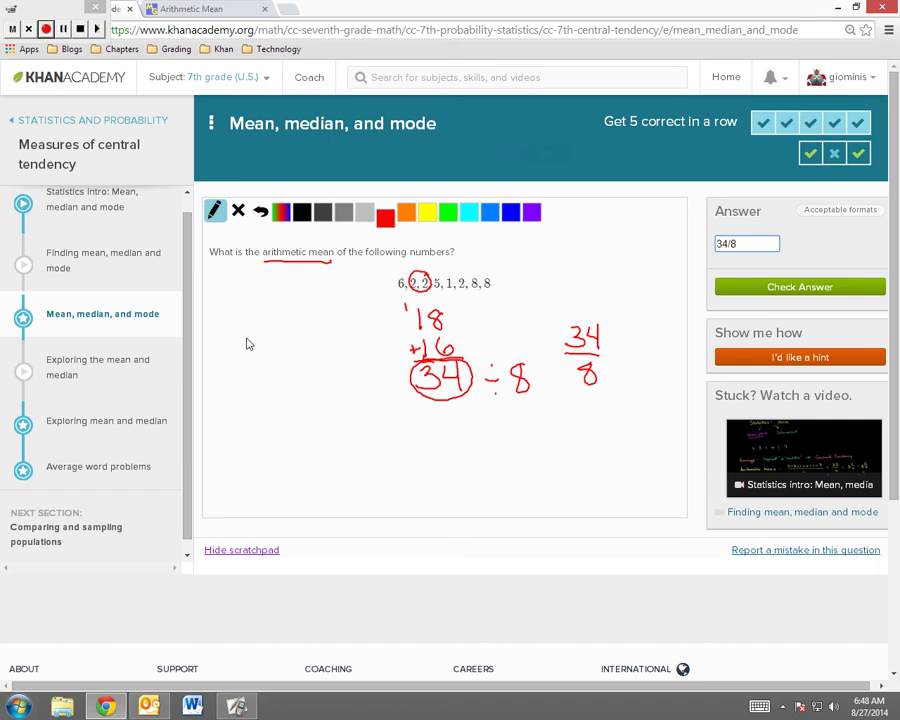
Step: Set up the long division of 34 by 8 on the scratchpad, writing quotient 4, subtracting 32 and leaving 2
{"action": "mouse_move", "coordinate": [246, 339]}
{"action": "left_mouse_down"}
{"action": "mouse_move", "coordinate": [256, 347]}
{"action": "mouse_move", "coordinate": [247, 354]}
{"action": "mouse_move", "coordinate": [285, 345]}
{"action": "mouse_move", "coordinate": [283, 355]}
{"action": "mouse_move", "coordinate": [264, 318]}
{"action": "mouse_move", "coordinate": [302, 312]}
{"action": "left_mouse_up"}
{"action": "mouse_move", "coordinate": [238, 336]}
{"action": "left_mouse_down"}
{"action": "mouse_move", "coordinate": [232, 346]}
{"action": "mouse_move", "coordinate": [236, 338]}
{"action": "left_mouse_up"}
{"action": "left_click_drag", "start_coordinate": [272, 273], "coordinate": [281, 308]}
{"action": "mouse_move", "coordinate": [258, 366]}
{"action": "left_mouse_down"}
{"action": "mouse_move", "coordinate": [258, 385]}
{"action": "mouse_move", "coordinate": [294, 384]}
{"action": "mouse_move", "coordinate": [252, 376]}
{"action": "left_mouse_up"}
{"action": "mouse_move", "coordinate": [245, 389]}
{"action": "left_mouse_down"}
{"action": "mouse_move", "coordinate": [310, 393]}
{"action": "mouse_move", "coordinate": [308, 422]}
{"action": "left_mouse_up"}
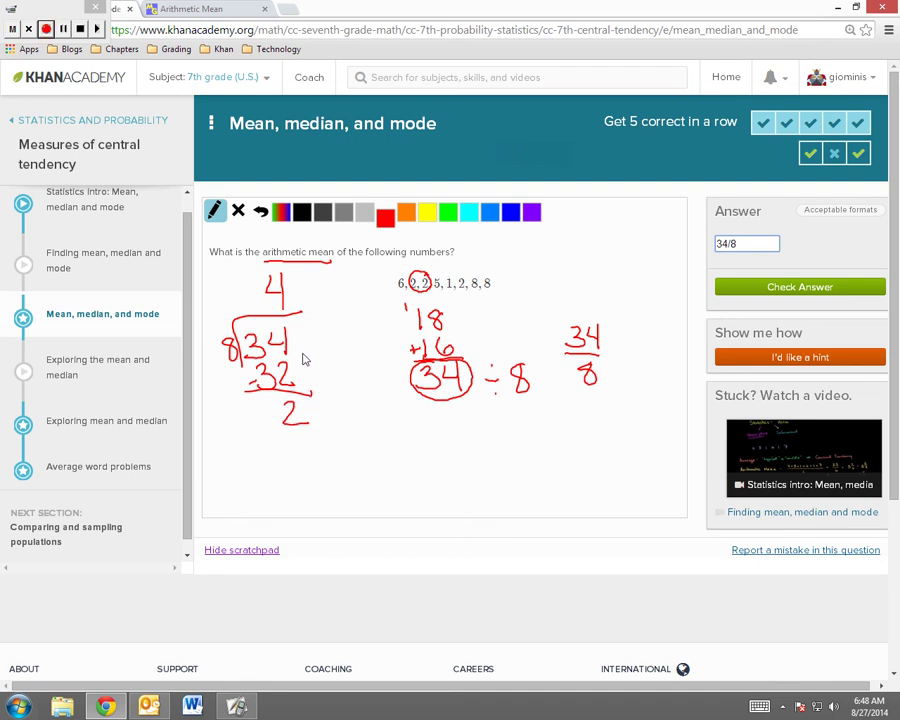
Step: Extend the long division to 34.00, bringing down both zeros and completing the quotient as 4.25
{"action": "left_click", "coordinate": [298, 353]}
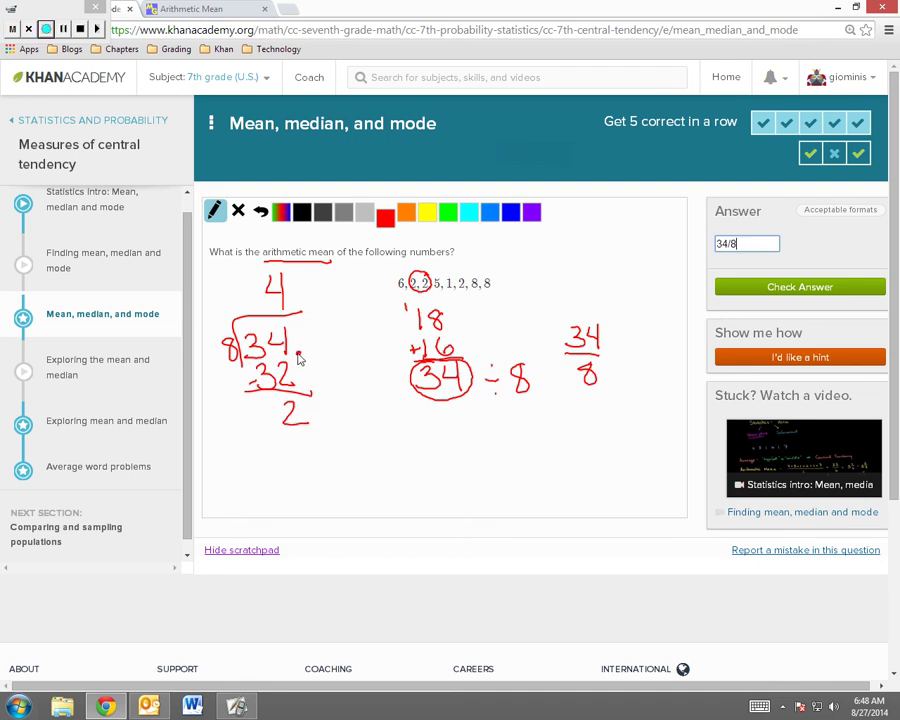
{"action": "left_click", "coordinate": [296, 306]}
{"action": "mouse_move", "coordinate": [321, 332]}
{"action": "left_mouse_down"}
{"action": "mouse_move", "coordinate": [310, 348]}
{"action": "mouse_move", "coordinate": [322, 334]}
{"action": "mouse_move", "coordinate": [316, 400]}
{"action": "mouse_move", "coordinate": [323, 397]}
{"action": "mouse_move", "coordinate": [314, 408]}
{"action": "mouse_move", "coordinate": [320, 400]}
{"action": "left_mouse_up"}
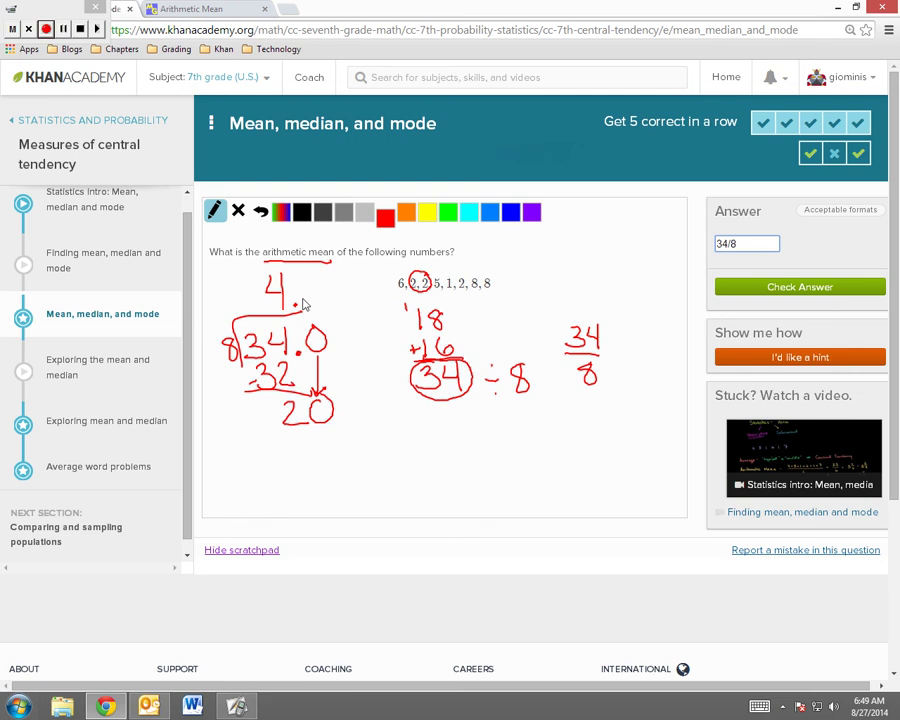
{"action": "left_click_drag", "start_coordinate": [296, 279], "coordinate": [313, 305]}
{"action": "mouse_move", "coordinate": [297, 434]}
{"action": "left_mouse_down"}
{"action": "mouse_move", "coordinate": [298, 447]}
{"action": "mouse_move", "coordinate": [320, 443]}
{"action": "mouse_move", "coordinate": [291, 440]}
{"action": "left_mouse_up"}
{"action": "mouse_move", "coordinate": [280, 453]}
{"action": "left_mouse_down"}
{"action": "mouse_move", "coordinate": [347, 452]}
{"action": "mouse_move", "coordinate": [339, 486]}
{"action": "left_mouse_up"}
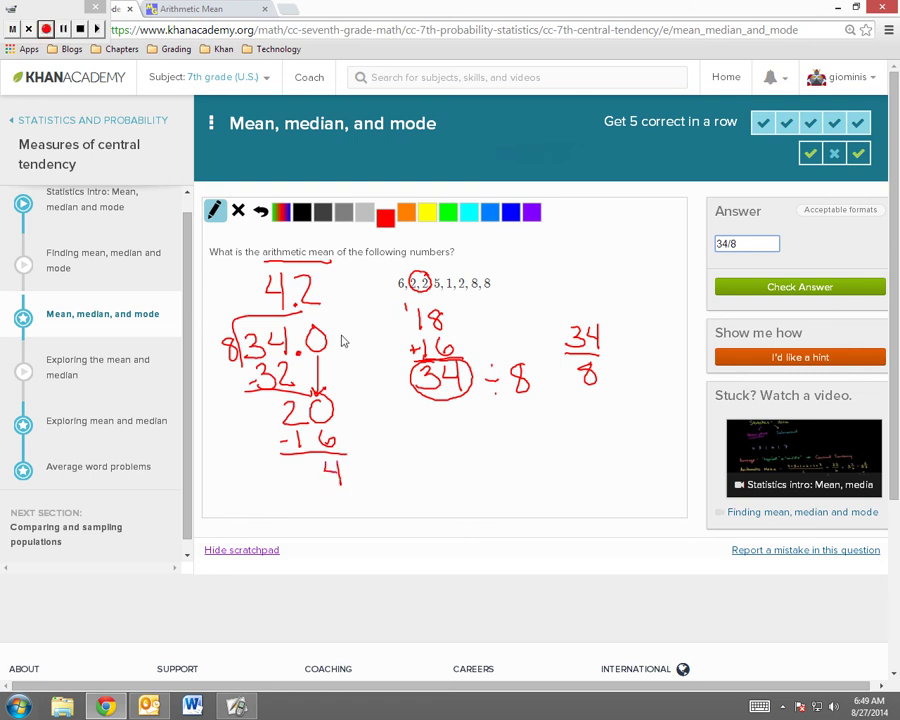
{"action": "left_click_drag", "start_coordinate": [349, 331], "coordinate": [357, 457]}
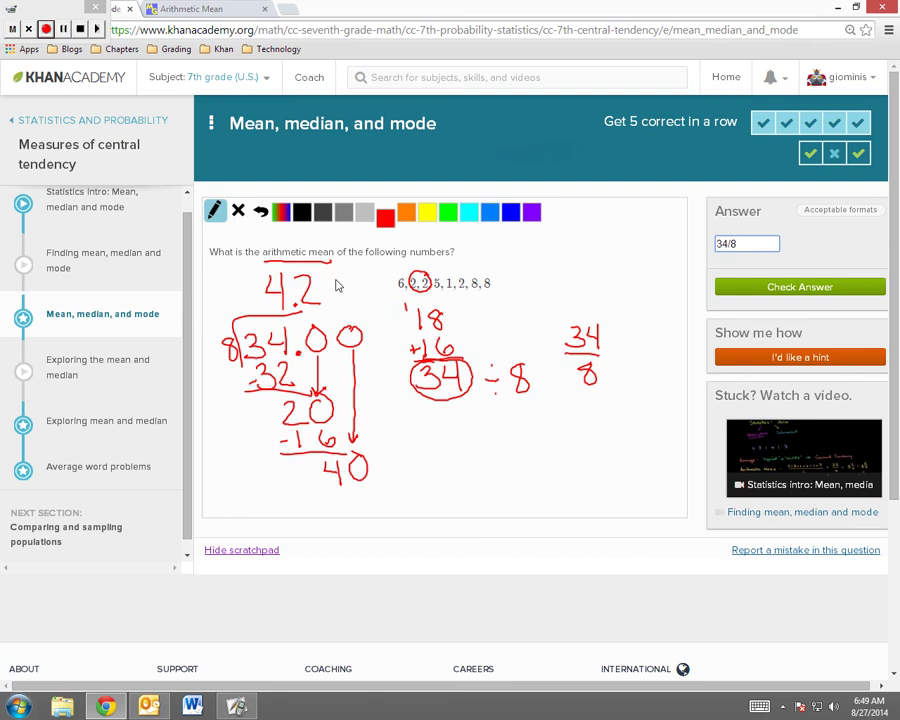
{"action": "left_click_drag", "start_coordinate": [345, 287], "coordinate": [331, 308]}
Step: Replace the answer with 4.25, check it and go to the next question
{"action": "key", "text": "BackSpace"}
{"action": "key", "text": "BackSpace"}
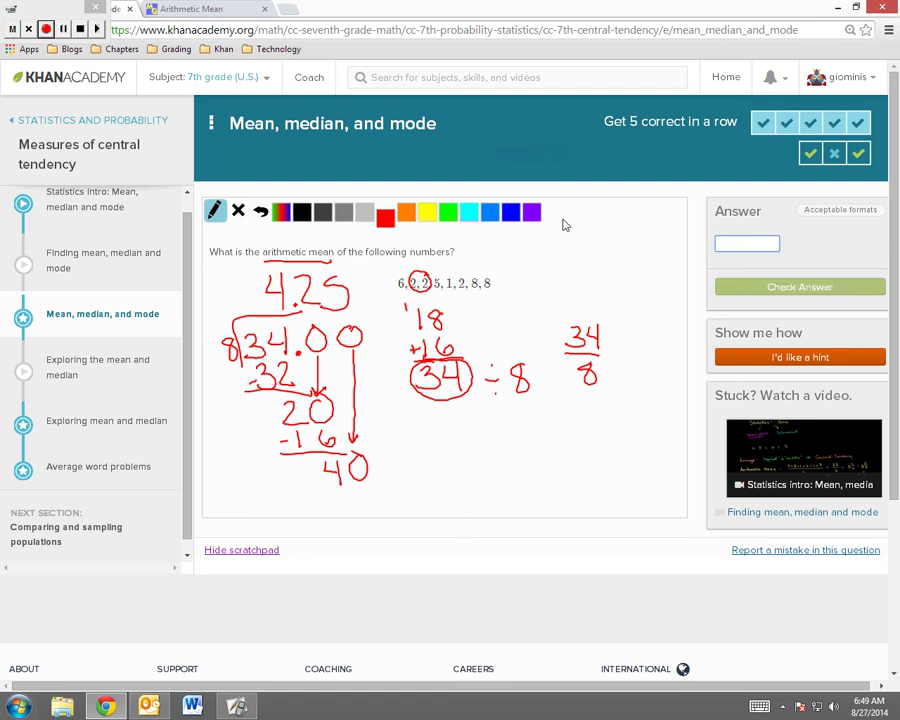
{"action": "type", "text": "4.25"}
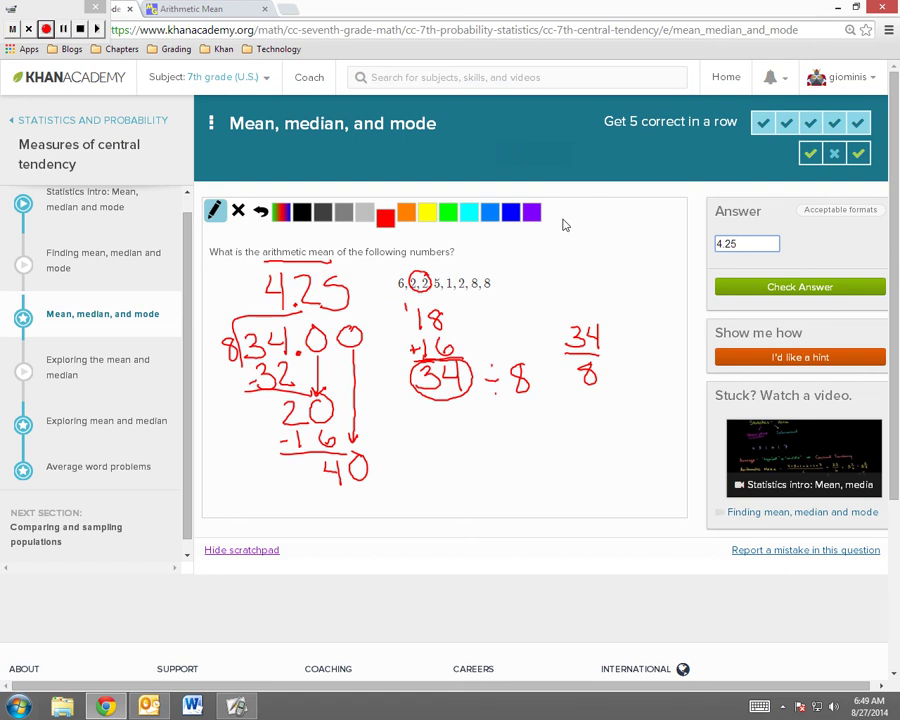
{"action": "key", "text": "Return"}
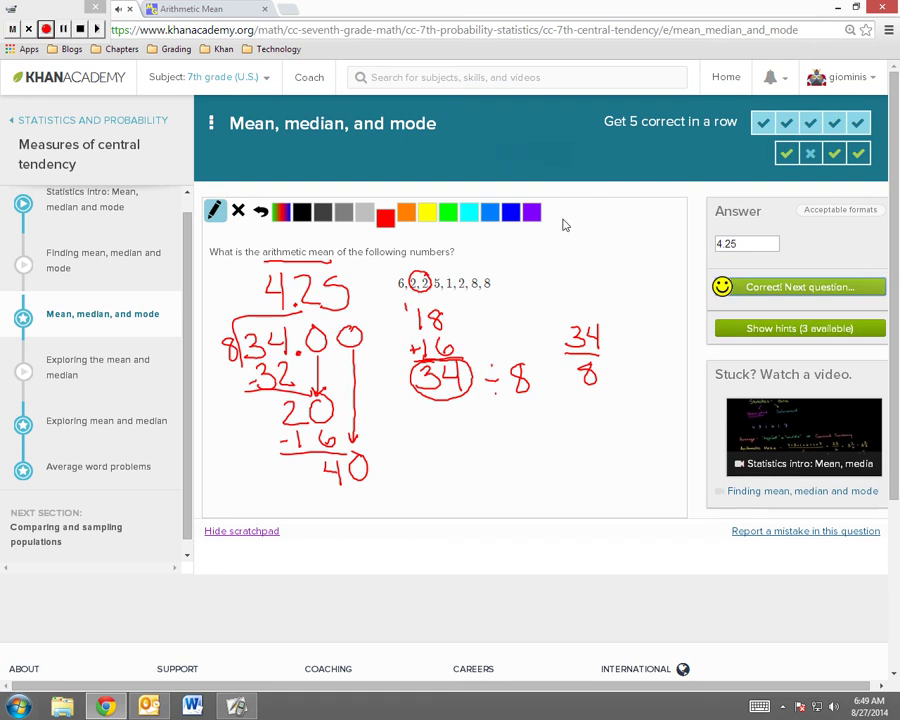
{"action": "left_click", "coordinate": [818, 287]}
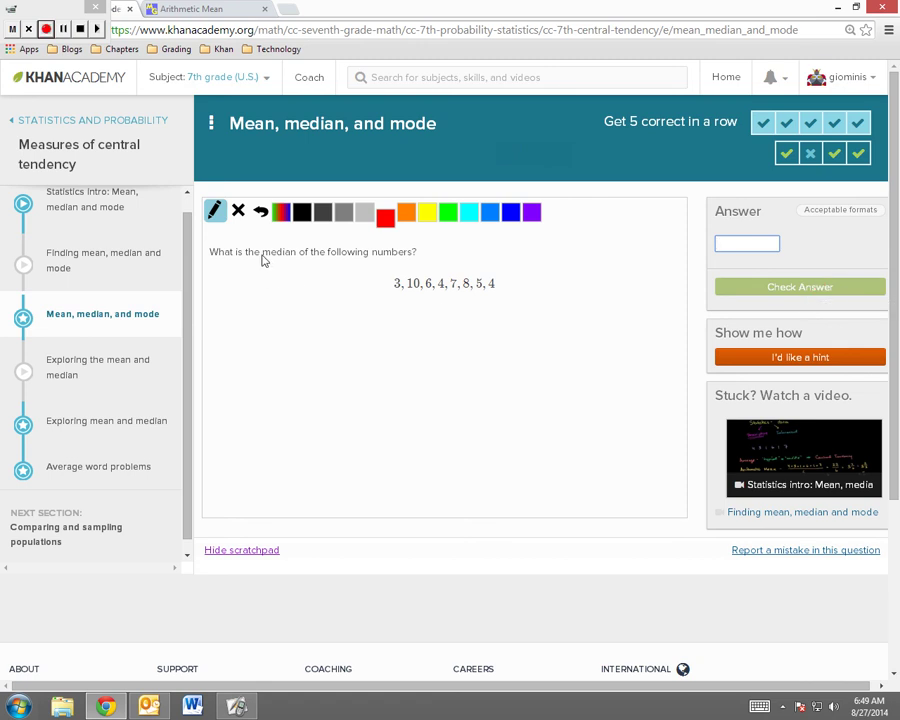
Step: Underline "median", note L → G, and rewrite the numbers in order as 3 4 4 5 6 7 8 10, crossing out the originals
{"action": "left_click_drag", "start_coordinate": [261, 262], "coordinate": [296, 263]}
{"action": "mouse_move", "coordinate": [236, 286]}
{"action": "left_mouse_down"}
{"action": "mouse_move", "coordinate": [237, 305]}
{"action": "mouse_move", "coordinate": [292, 293]}
{"action": "mouse_move", "coordinate": [334, 300]}
{"action": "mouse_move", "coordinate": [346, 352]}
{"action": "left_mouse_up"}
{"action": "left_click_drag", "start_coordinate": [395, 274], "coordinate": [415, 366]}
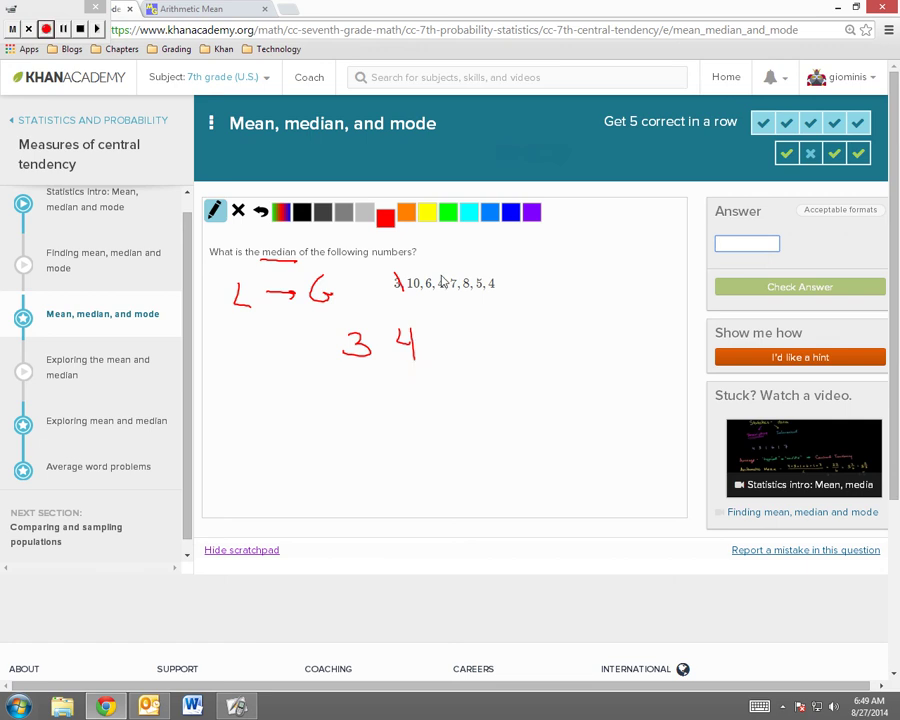
{"action": "mouse_move", "coordinate": [440, 276]}
{"action": "left_mouse_down"}
{"action": "mouse_move", "coordinate": [444, 344]}
{"action": "mouse_move", "coordinate": [456, 344]}
{"action": "left_mouse_up"}
{"action": "left_click_drag", "start_coordinate": [461, 324], "coordinate": [463, 357]}
{"action": "left_click_drag", "start_coordinate": [488, 277], "coordinate": [500, 351]}
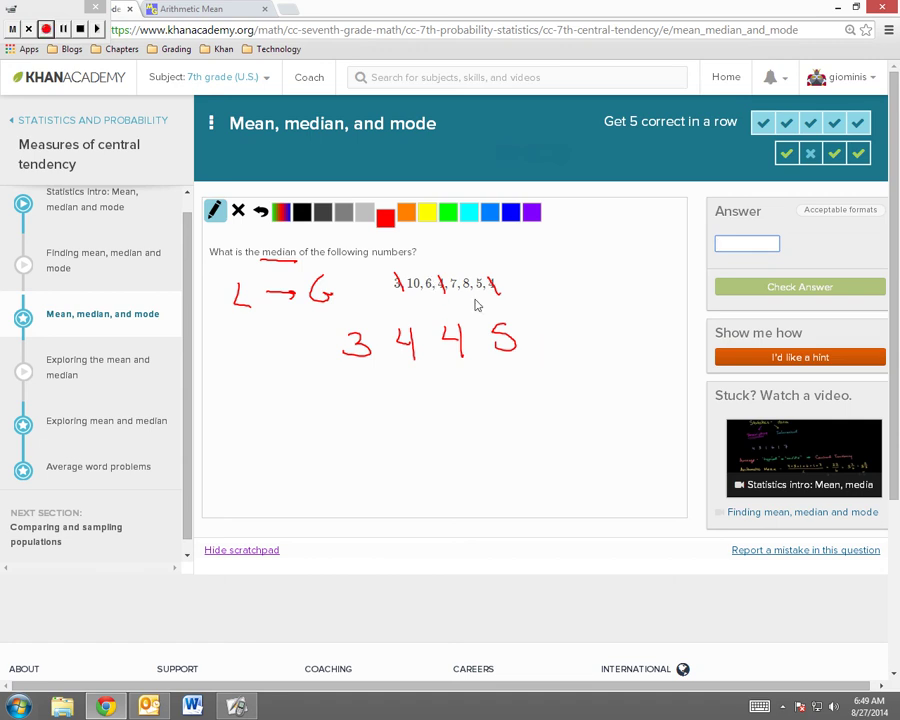
{"action": "left_click_drag", "start_coordinate": [477, 278], "coordinate": [482, 291]}
{"action": "mouse_move", "coordinate": [425, 276]}
{"action": "left_mouse_down"}
{"action": "mouse_move", "coordinate": [431, 291]}
{"action": "mouse_move", "coordinate": [467, 291]}
{"action": "mouse_move", "coordinate": [417, 291]}
{"action": "left_mouse_up"}
{"action": "left_click_drag", "start_coordinate": [545, 324], "coordinate": [546, 340]}
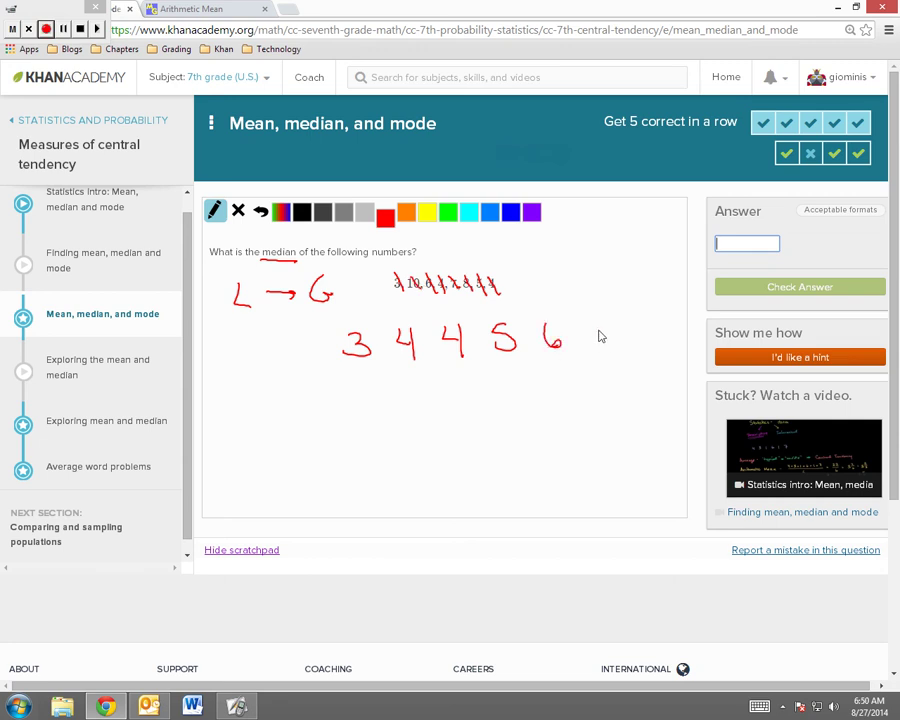
{"action": "mouse_move", "coordinate": [584, 326]}
{"action": "left_mouse_down"}
{"action": "mouse_move", "coordinate": [592, 345]}
{"action": "mouse_move", "coordinate": [629, 342]}
{"action": "mouse_move", "coordinate": [627, 326]}
{"action": "mouse_move", "coordinate": [657, 341]}
{"action": "left_mouse_up"}
Step: Circle the lower and upper four numbers, draw a vertical line between the groups, and box 5 and 6 in blue
{"action": "mouse_move", "coordinate": [370, 318]}
{"action": "left_mouse_down"}
{"action": "mouse_move", "coordinate": [338, 358]}
{"action": "mouse_move", "coordinate": [402, 373]}
{"action": "mouse_move", "coordinate": [518, 374]}
{"action": "mouse_move", "coordinate": [512, 317]}
{"action": "mouse_move", "coordinate": [372, 318]}
{"action": "left_mouse_up"}
{"action": "mouse_move", "coordinate": [556, 312]}
{"action": "left_mouse_down"}
{"action": "mouse_move", "coordinate": [542, 322]}
{"action": "mouse_move", "coordinate": [573, 373]}
{"action": "mouse_move", "coordinate": [665, 368]}
{"action": "mouse_move", "coordinate": [678, 325]}
{"action": "mouse_move", "coordinate": [567, 343]}
{"action": "left_mouse_up"}
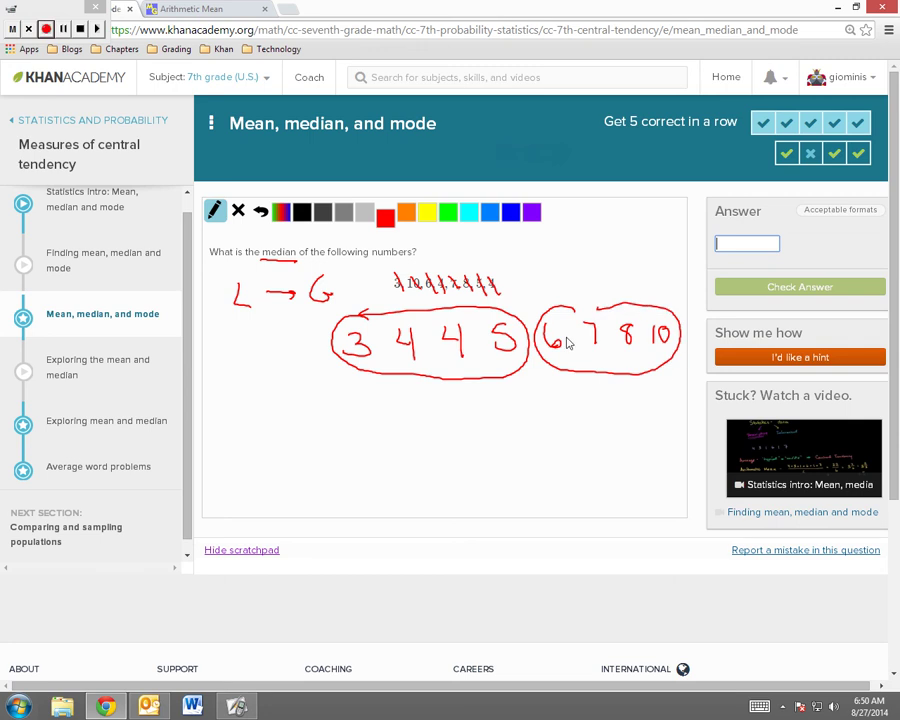
{"action": "left_click_drag", "start_coordinate": [528, 290], "coordinate": [526, 379]}
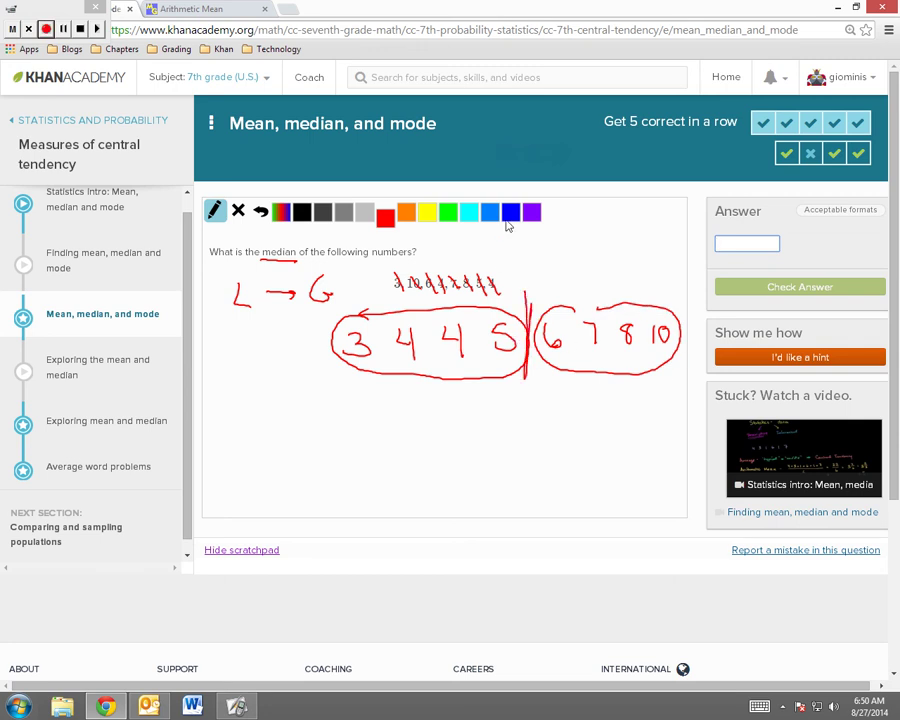
{"action": "left_click", "coordinate": [511, 214]}
{"action": "mouse_move", "coordinate": [490, 310]}
{"action": "left_mouse_down"}
{"action": "mouse_move", "coordinate": [494, 366]}
{"action": "mouse_move", "coordinate": [498, 314]}
{"action": "left_mouse_up"}
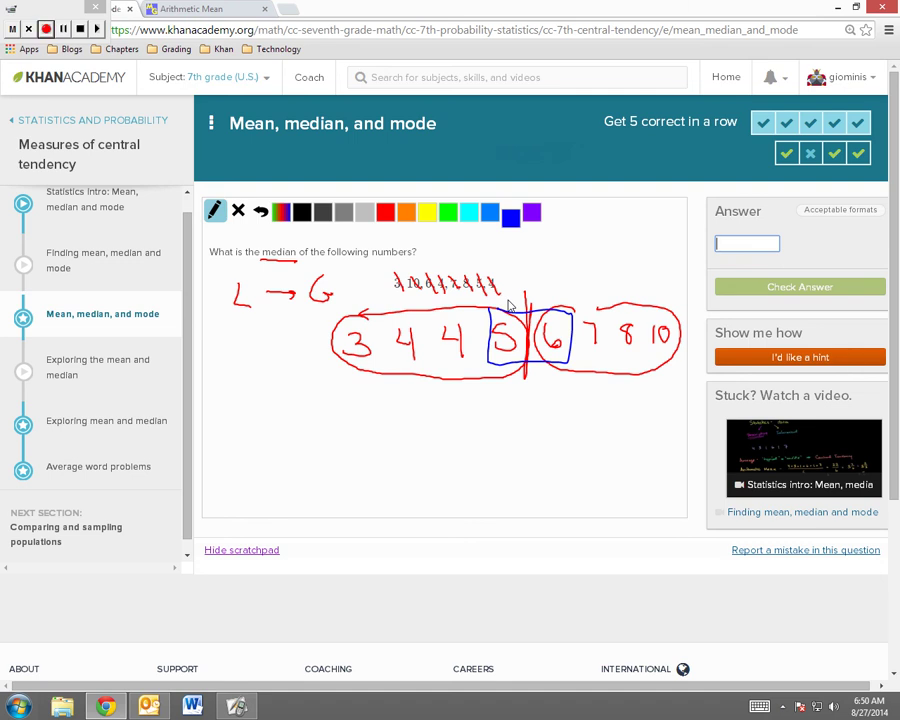
Step: Answer the median question with 5.5, check it and go to the next question
{"action": "type", "text": "5.5"}
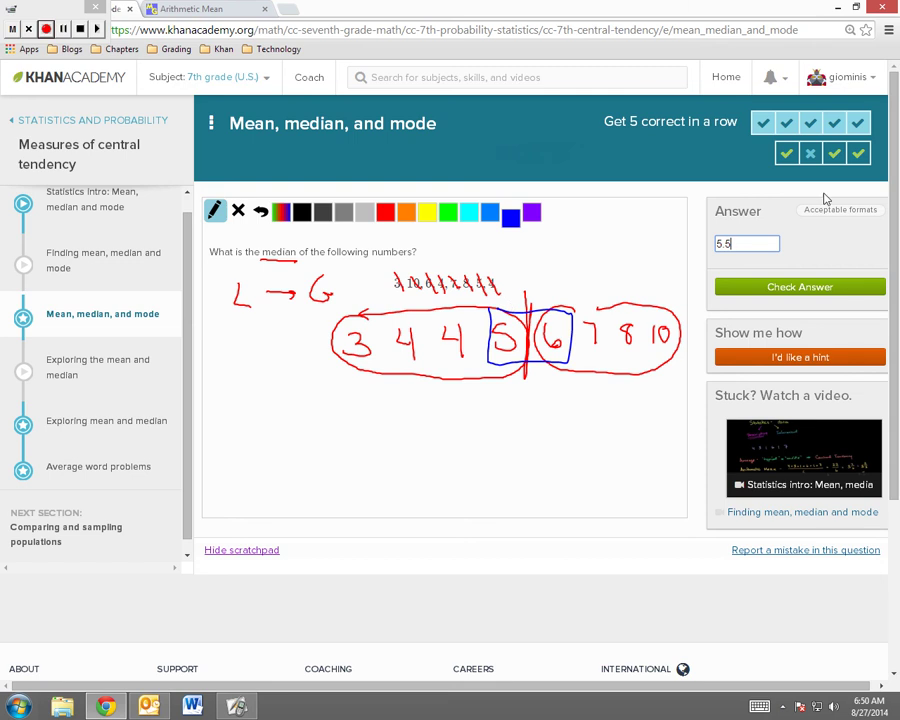
{"action": "left_click", "coordinate": [812, 288]}
{"action": "left_click", "coordinate": [808, 292]}
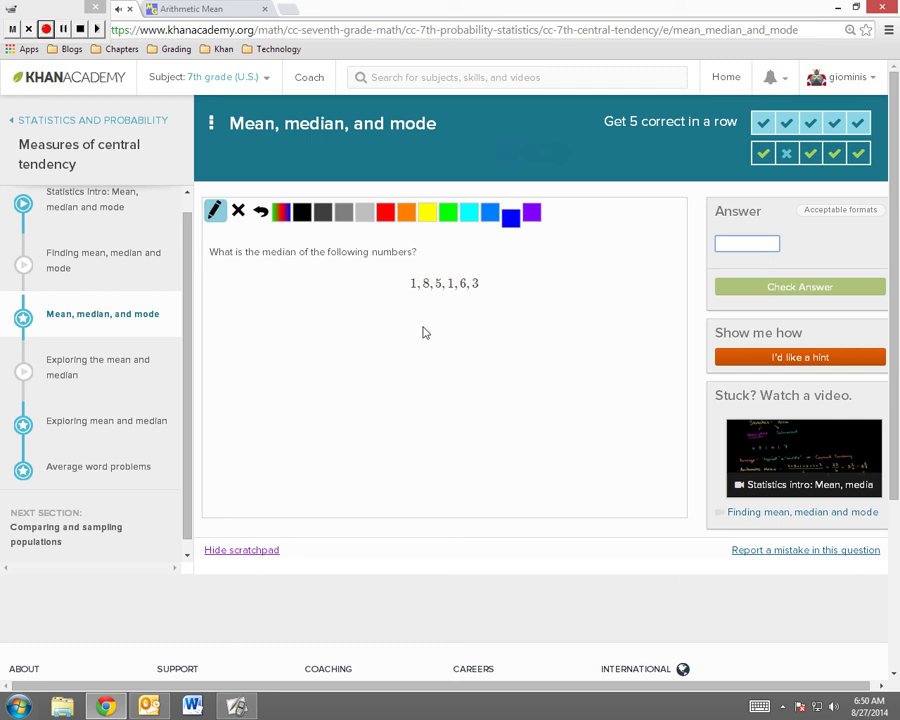
Step: Underline "median" in blue and write the numbers in ascending order as 1, 1, 3, 5, 6, 8
{"action": "left_click_drag", "start_coordinate": [257, 262], "coordinate": [292, 266]}
{"action": "mouse_move", "coordinate": [254, 316]}
{"action": "left_mouse_down"}
{"action": "mouse_move", "coordinate": [254, 347]}
{"action": "mouse_move", "coordinate": [264, 352]}
{"action": "left_mouse_up"}
{"action": "left_click_drag", "start_coordinate": [297, 315], "coordinate": [307, 357]}
{"action": "mouse_move", "coordinate": [342, 318]}
{"action": "left_mouse_down"}
{"action": "mouse_move", "coordinate": [343, 346]}
{"action": "mouse_move", "coordinate": [377, 358]}
{"action": "left_mouse_up"}
{"action": "mouse_move", "coordinate": [418, 318]}
{"action": "left_mouse_down"}
{"action": "mouse_move", "coordinate": [396, 347]}
{"action": "mouse_move", "coordinate": [431, 368]}
{"action": "left_mouse_up"}
{"action": "mouse_move", "coordinate": [465, 318]}
{"action": "left_mouse_down"}
{"action": "mouse_move", "coordinate": [463, 345]}
{"action": "mouse_move", "coordinate": [462, 334]}
{"action": "left_mouse_up"}
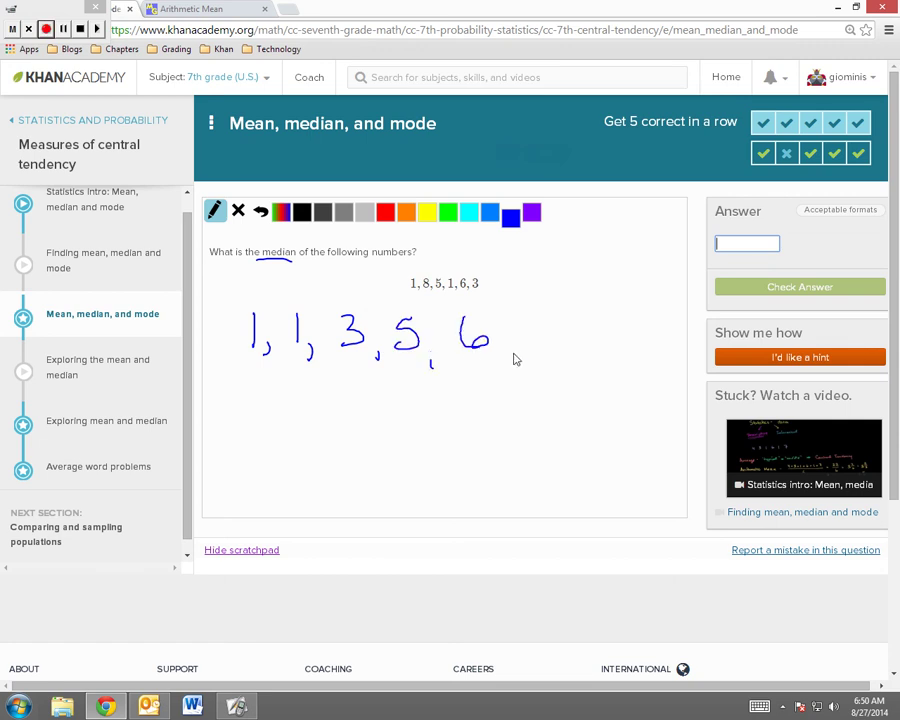
{"action": "left_click_drag", "start_coordinate": [516, 354], "coordinate": [515, 366]}
{"action": "left_click_drag", "start_coordinate": [556, 318], "coordinate": [558, 319]}
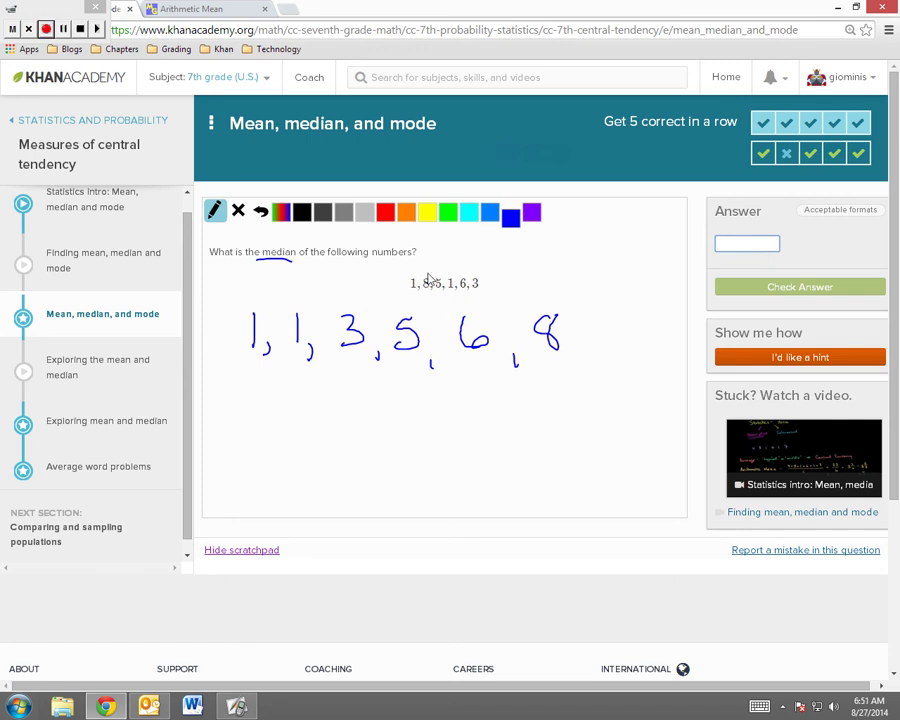
Step: Circle the given numbers, box the halves 1, 1, 3 and 5, 6, 8, and separate them with a thick vertical line
{"action": "mouse_move", "coordinate": [432, 270]}
{"action": "left_mouse_down"}
{"action": "mouse_move", "coordinate": [442, 309]}
{"action": "mouse_move", "coordinate": [470, 309]}
{"action": "mouse_move", "coordinate": [433, 262]}
{"action": "left_mouse_up"}
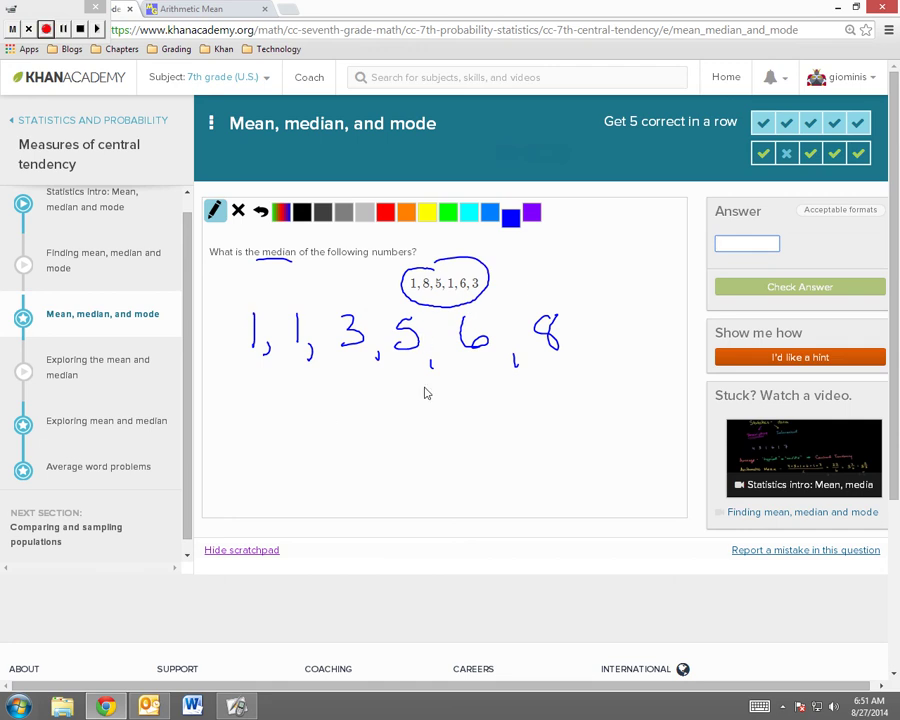
{"action": "mouse_move", "coordinate": [241, 305]}
{"action": "left_mouse_down"}
{"action": "mouse_move", "coordinate": [269, 372]}
{"action": "mouse_move", "coordinate": [370, 315]}
{"action": "mouse_move", "coordinate": [256, 292]}
{"action": "left_mouse_up"}
{"action": "mouse_move", "coordinate": [399, 302]}
{"action": "left_mouse_down"}
{"action": "mouse_move", "coordinate": [403, 366]}
{"action": "mouse_move", "coordinate": [585, 297]}
{"action": "mouse_move", "coordinate": [437, 310]}
{"action": "left_mouse_up"}
{"action": "left_click_drag", "start_coordinate": [381, 262], "coordinate": [379, 396]}
{"action": "left_click_drag", "start_coordinate": [378, 318], "coordinate": [379, 378]}
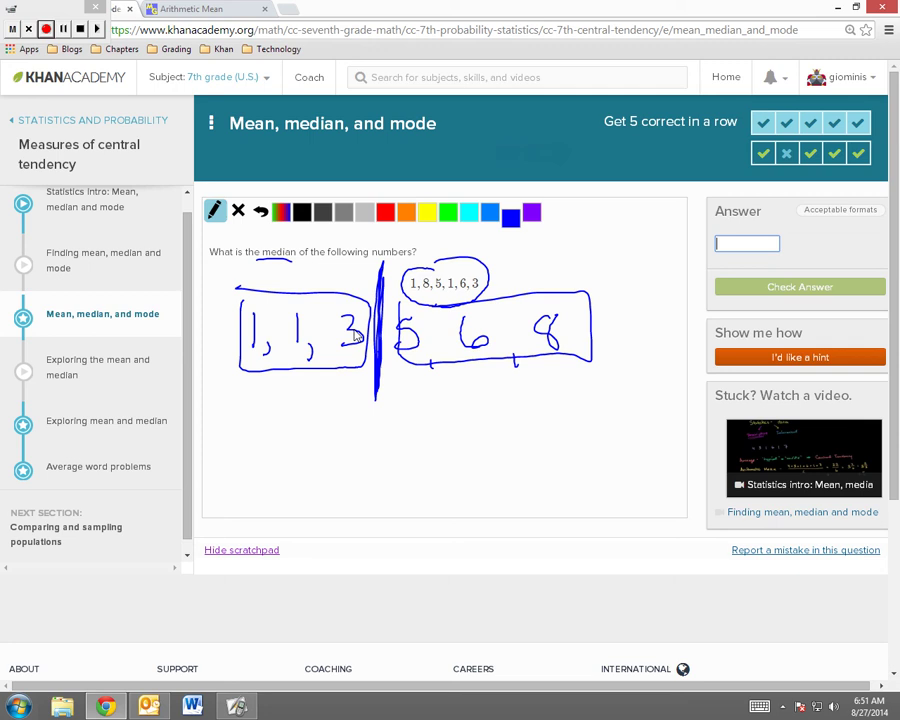
Step: Submit 4 as the median and go to the next question
{"action": "type", "text": "4"}
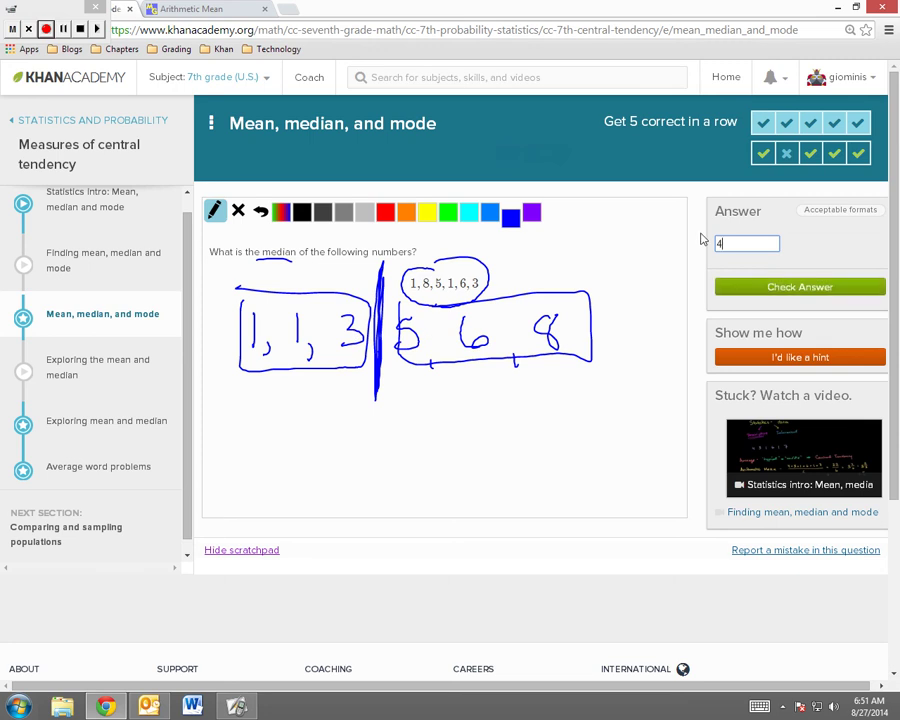
{"action": "key", "text": "Return"}
{"action": "key", "text": "Return"}
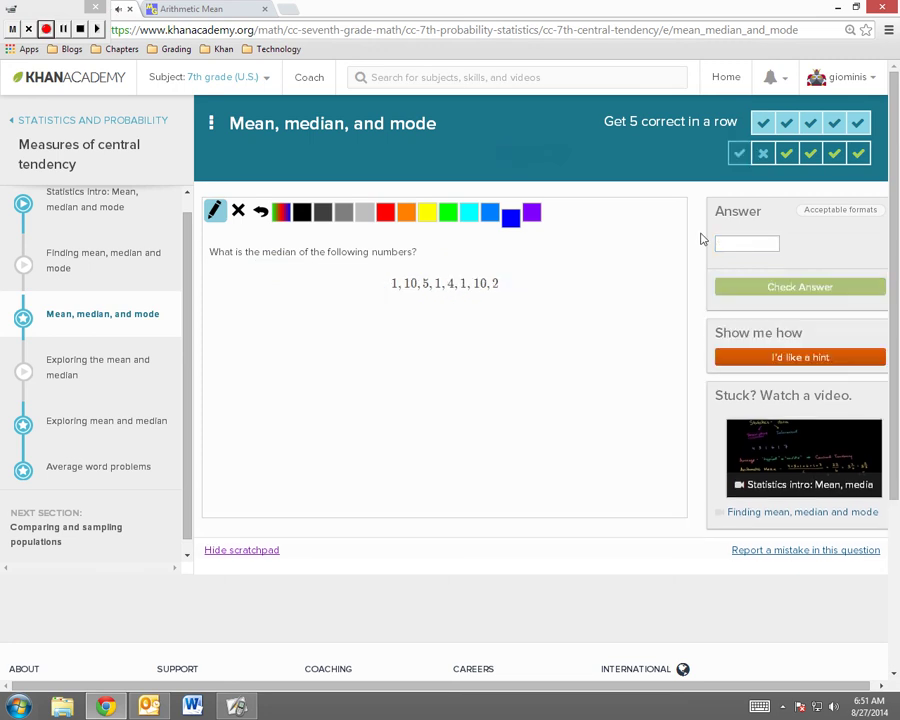